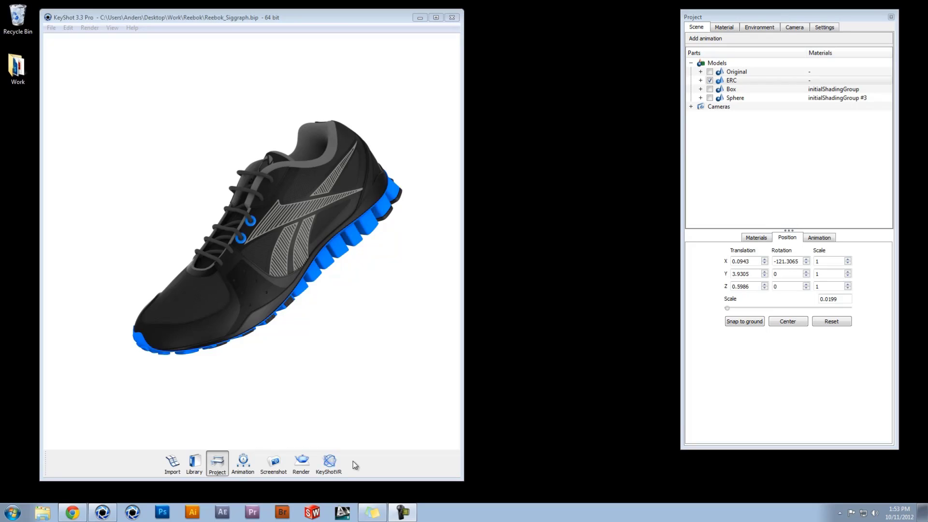
# Start the KeyShotVR wizard in Spherical mode and continue to the rotation center page
pyautogui.click(329, 466)
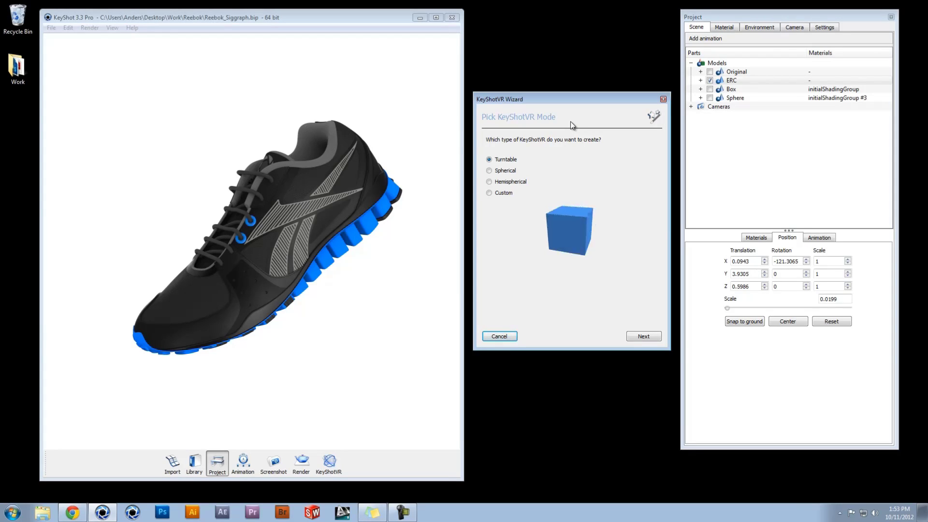
pyautogui.click(497, 171)
pyautogui.click(655, 337)
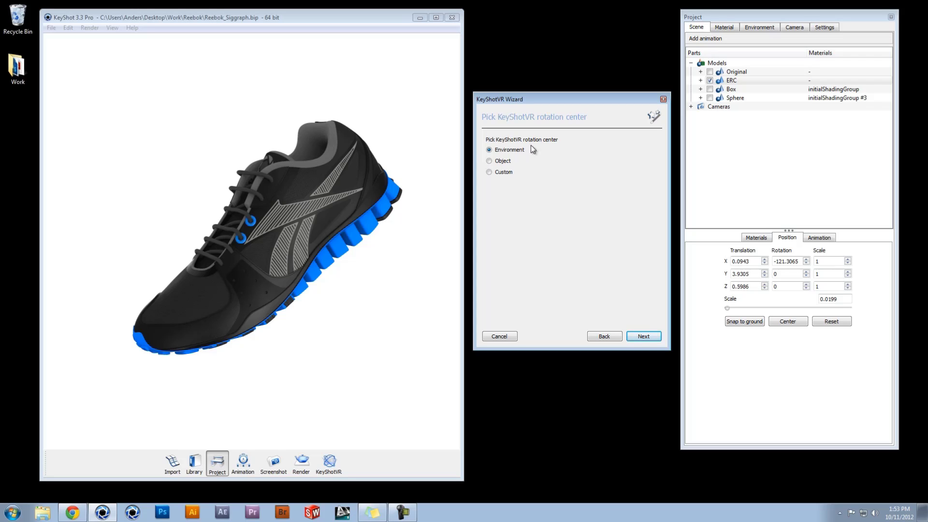
# Snap the ERC shoe to the ground and centre it, then hide ERC and show Original
pyautogui.click(390, 342)
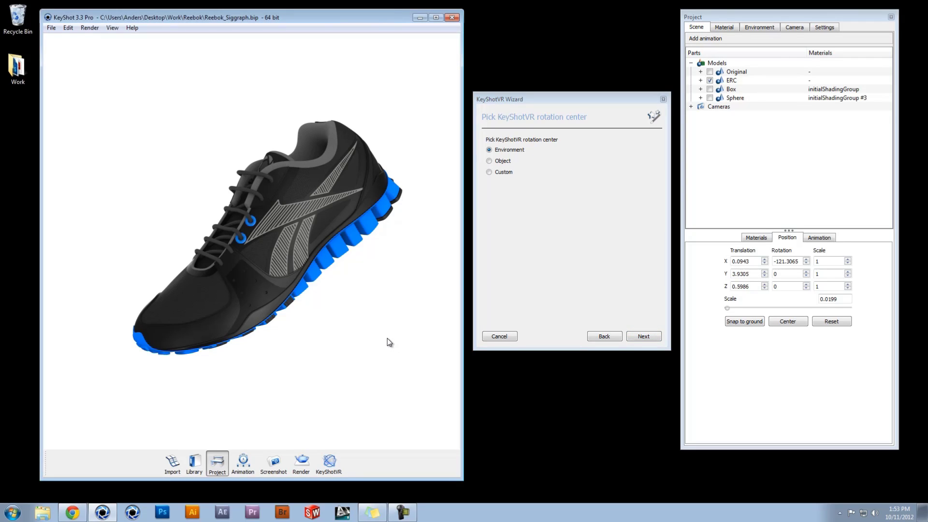
pyautogui.scroll(-3, 388, 338)
pyautogui.scroll(-2, 387, 338)
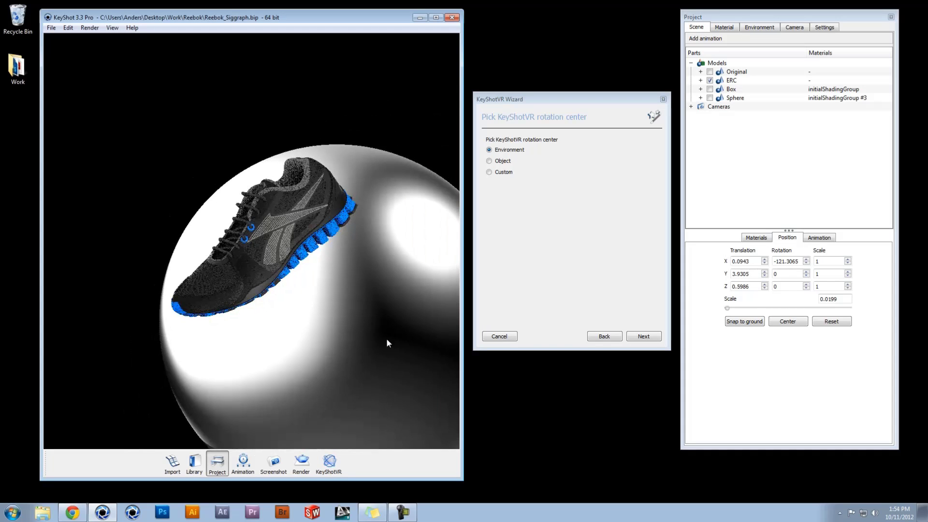
pyautogui.moveTo(352, 324); pyautogui.dragTo(233, 213)
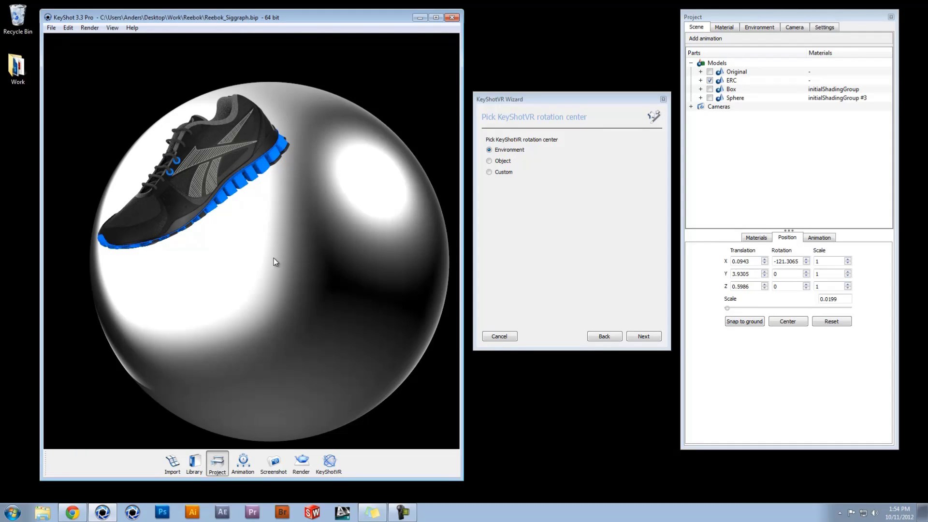
pyautogui.click(731, 80)
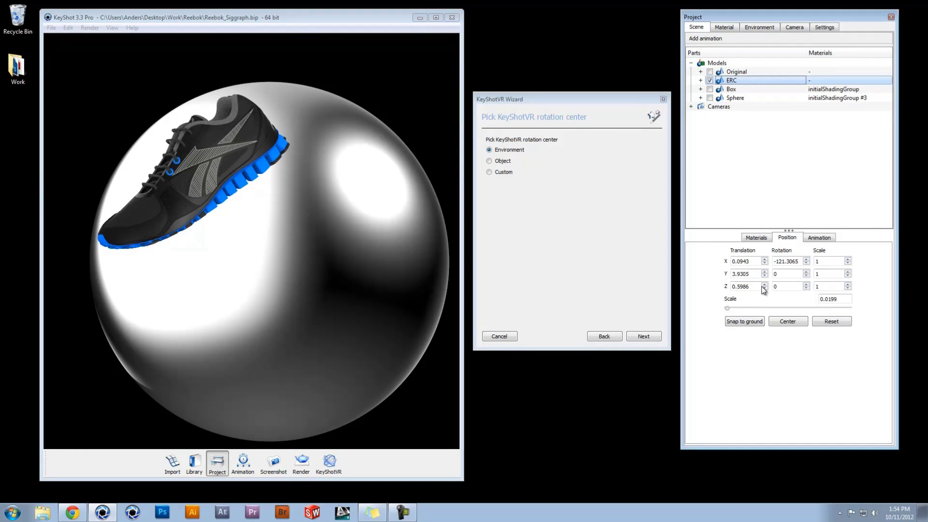
pyautogui.click(744, 321)
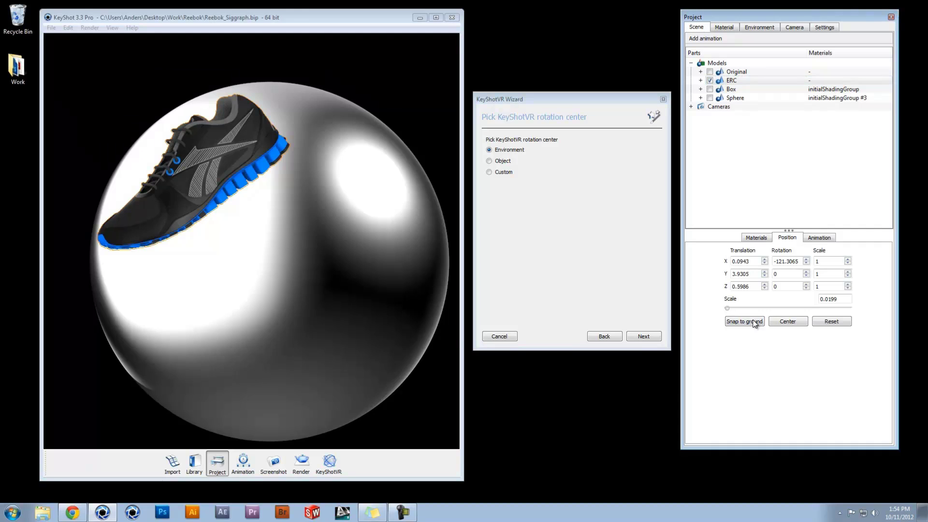
pyautogui.click(786, 321)
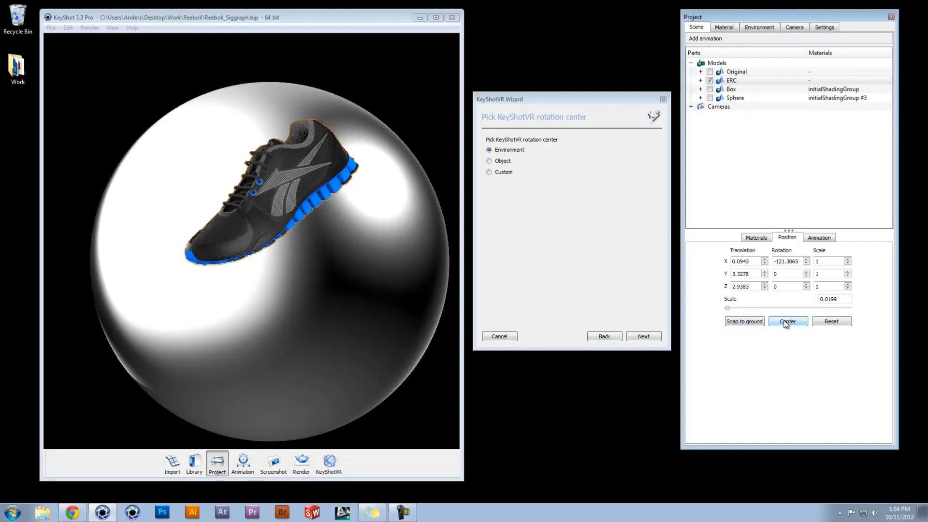
pyautogui.click(709, 81)
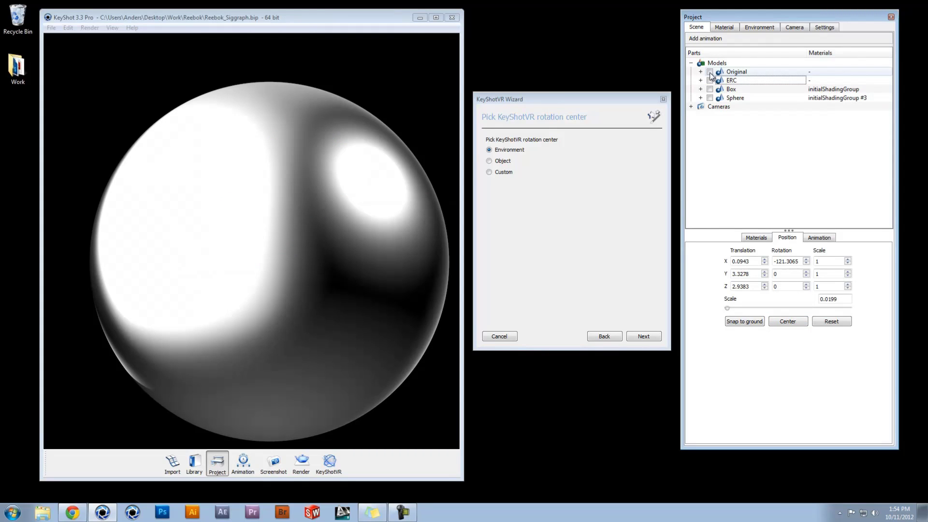
pyautogui.click(709, 72)
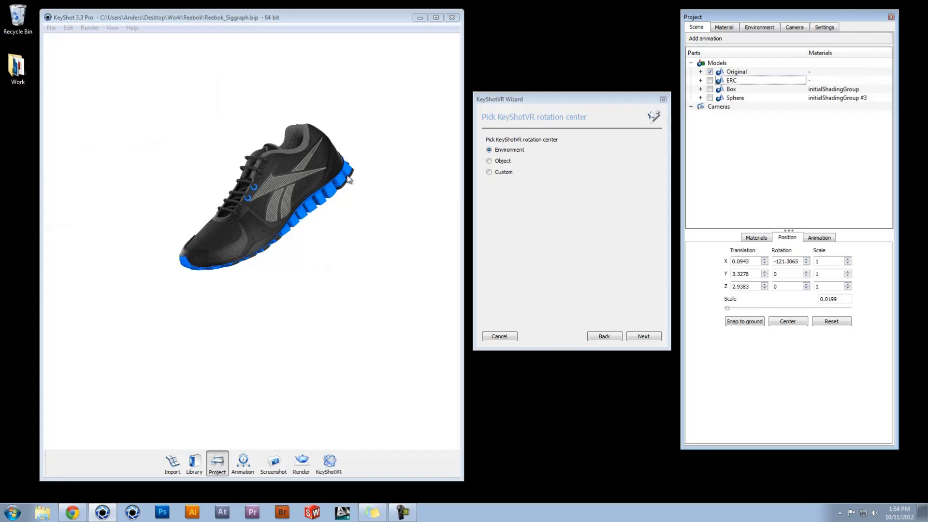
# Try Object as rotation center, toggle the Box part to check bounds, then choose Custom
pyautogui.click(506, 163)
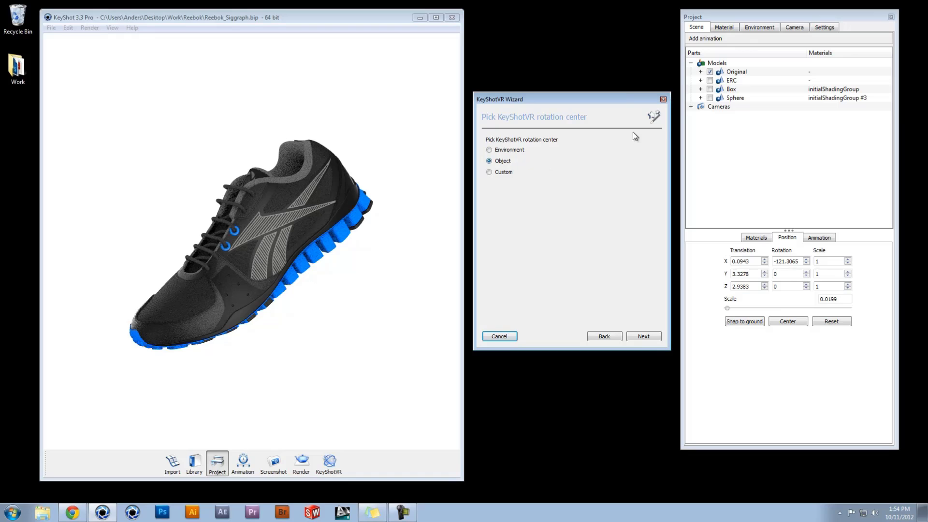
pyautogui.click(709, 94)
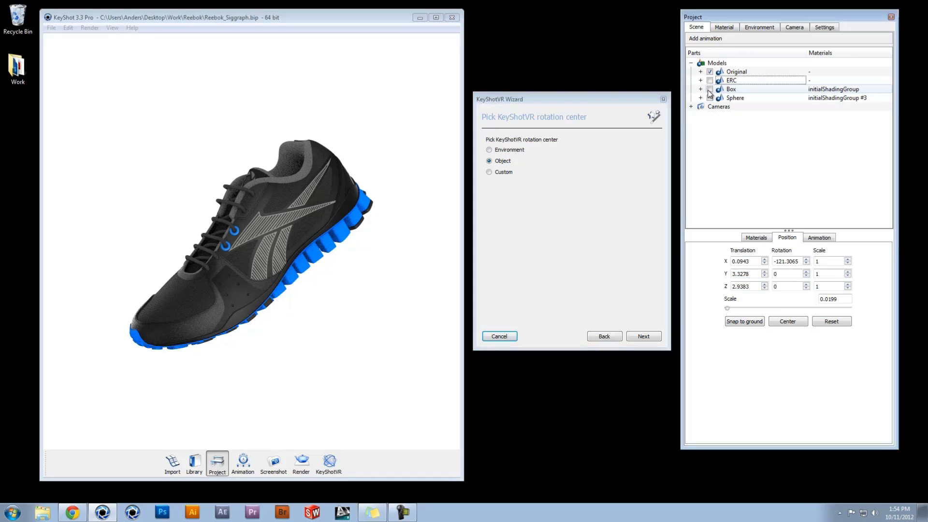
pyautogui.click(709, 90)
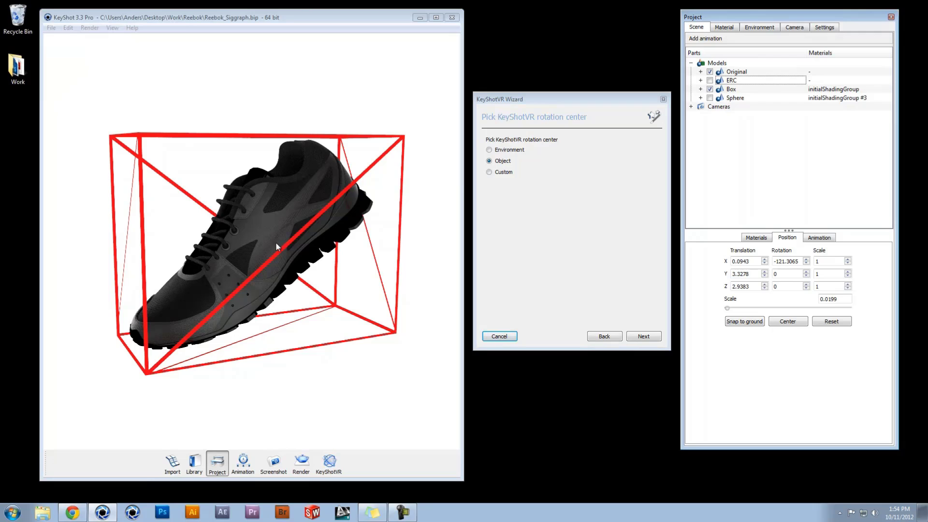
pyautogui.click(709, 89)
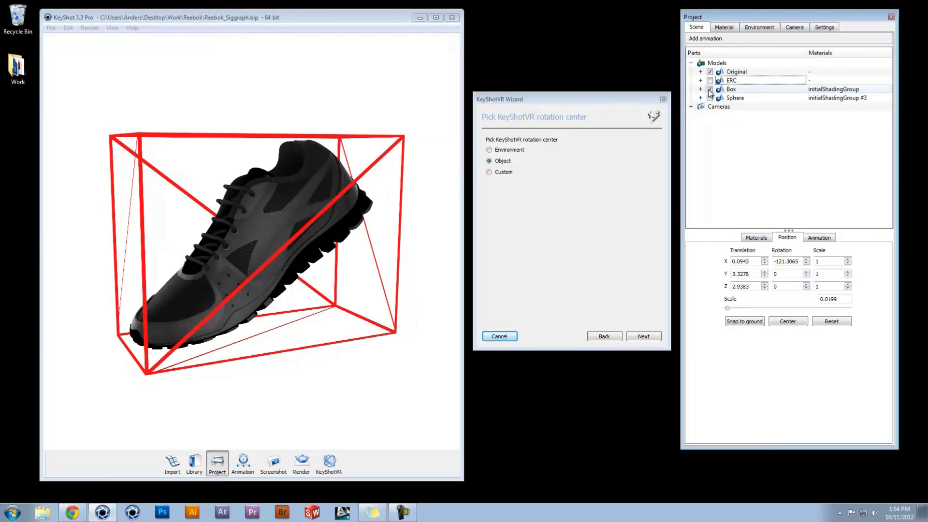
pyautogui.click(488, 172)
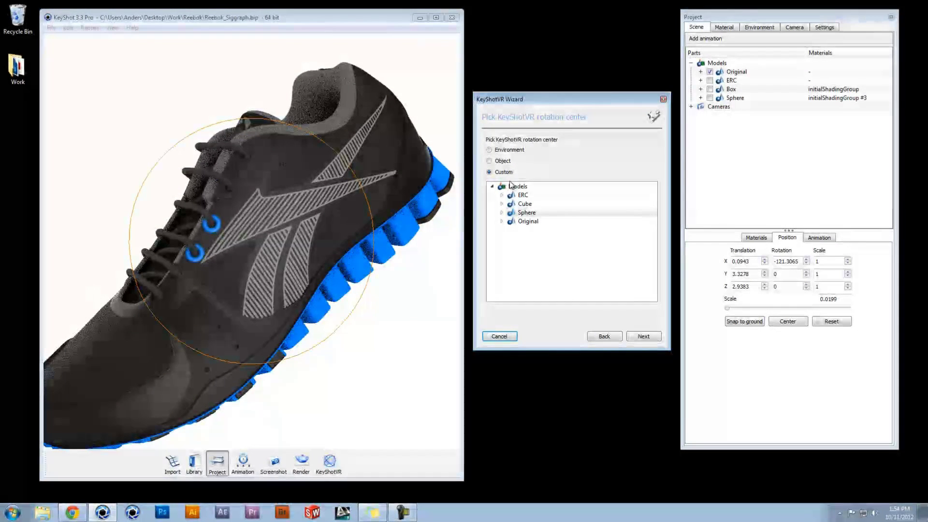
# Pick Sphere as the custom rotation center and make the Sphere part visible
pyautogui.click(599, 211)
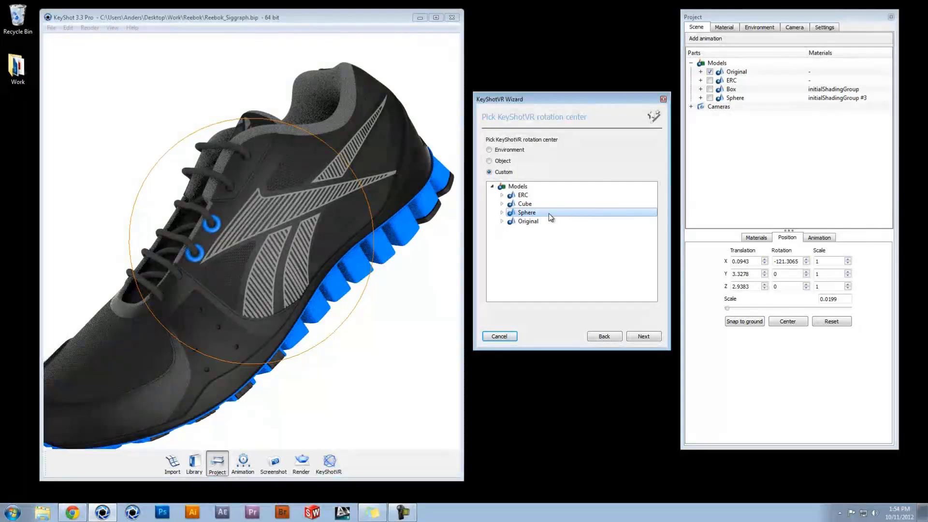
pyautogui.click(734, 73)
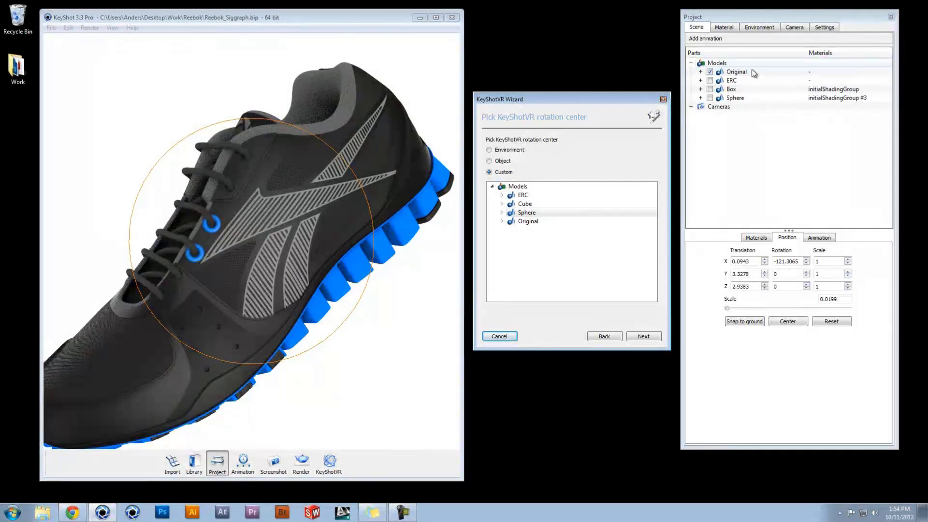
pyautogui.click(709, 98)
pyautogui.click(531, 216)
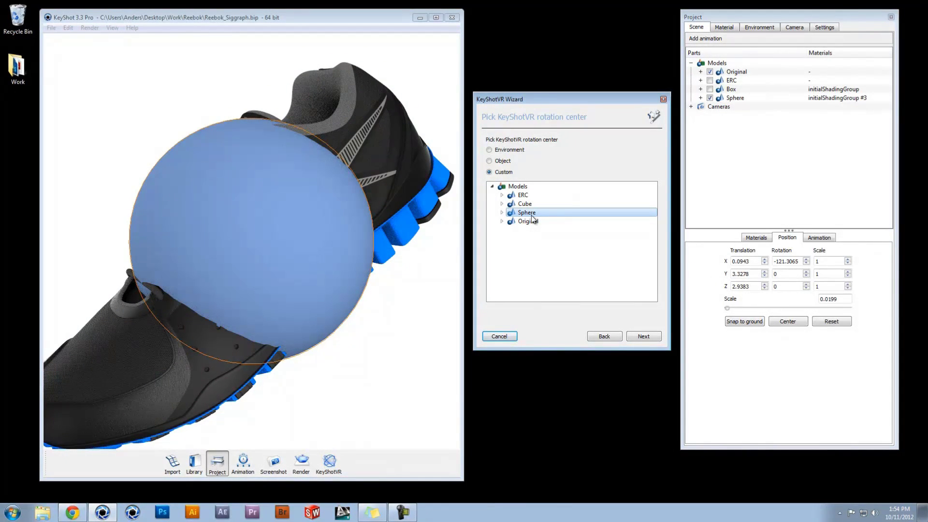
# Make the sphere's material Emissive and invisible to camera, reflections and shadows
pyautogui.doubleClick(301, 247)
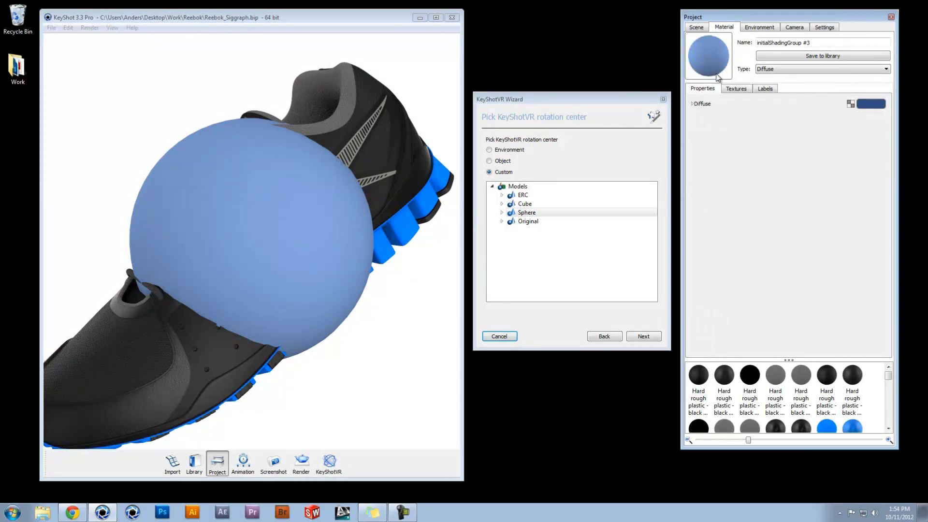
pyautogui.click(772, 69)
pyautogui.click(773, 99)
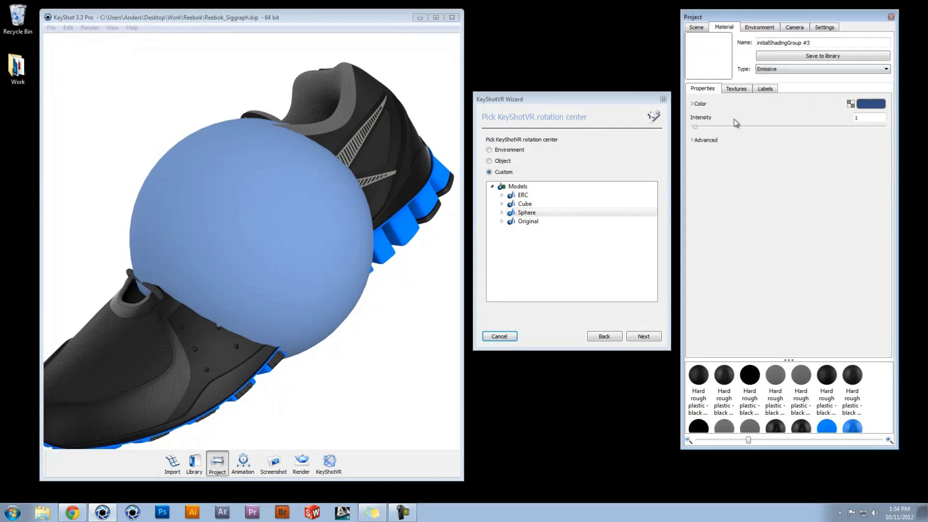
pyautogui.click(700, 141)
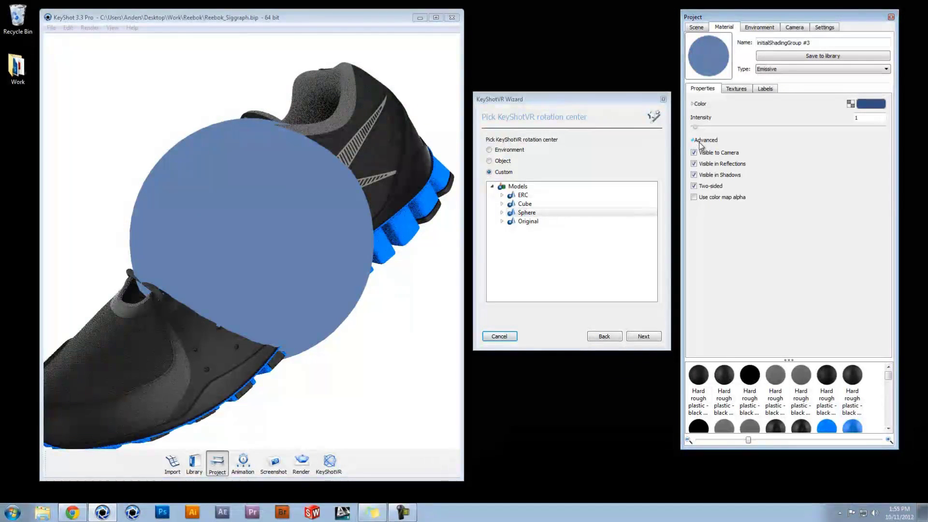
pyautogui.click(693, 153)
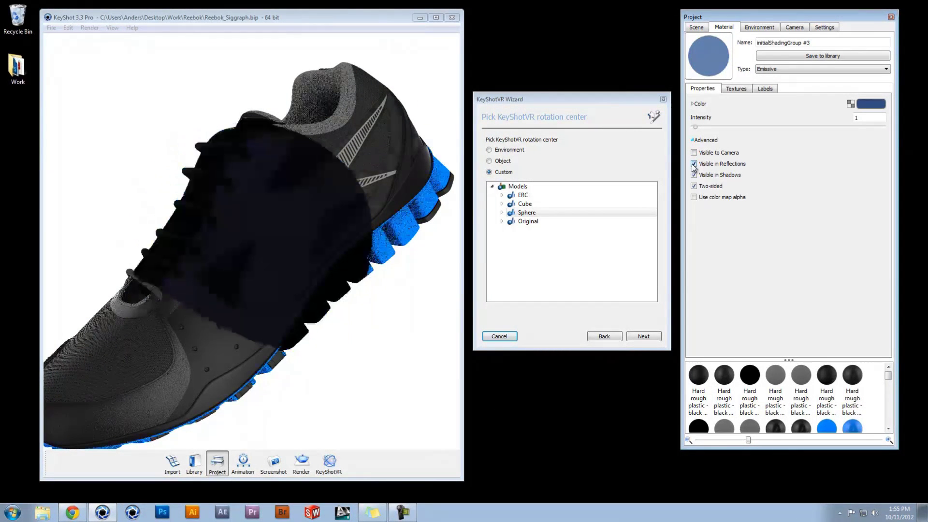
pyautogui.click(693, 164)
pyautogui.click(693, 175)
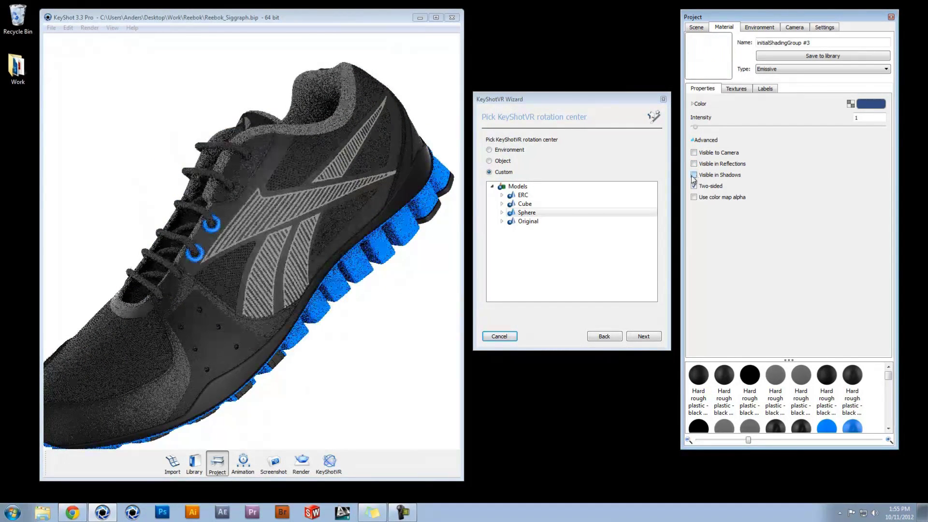
# Zoom out and orbit to a low side view of the whole shoe as the VR initial view
pyautogui.click(653, 337)
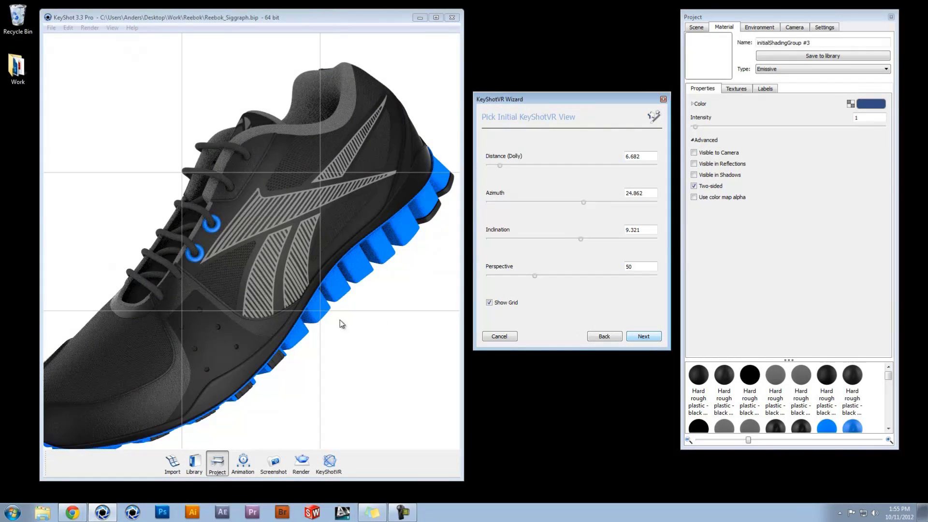
pyautogui.scroll(-5, 304, 333)
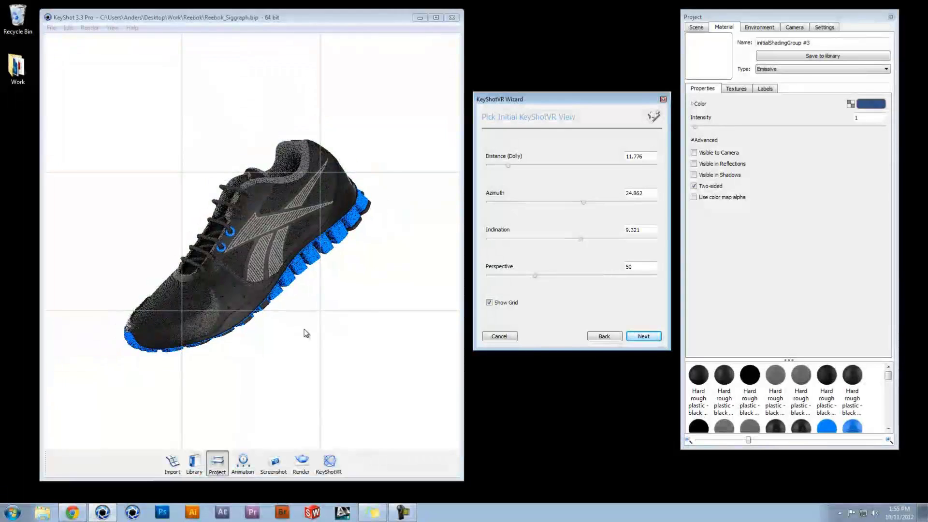
pyautogui.moveTo(282, 311); pyautogui.dragTo(438, 414)
pyautogui.moveTo(375, 395); pyautogui.dragTo(284, 333)
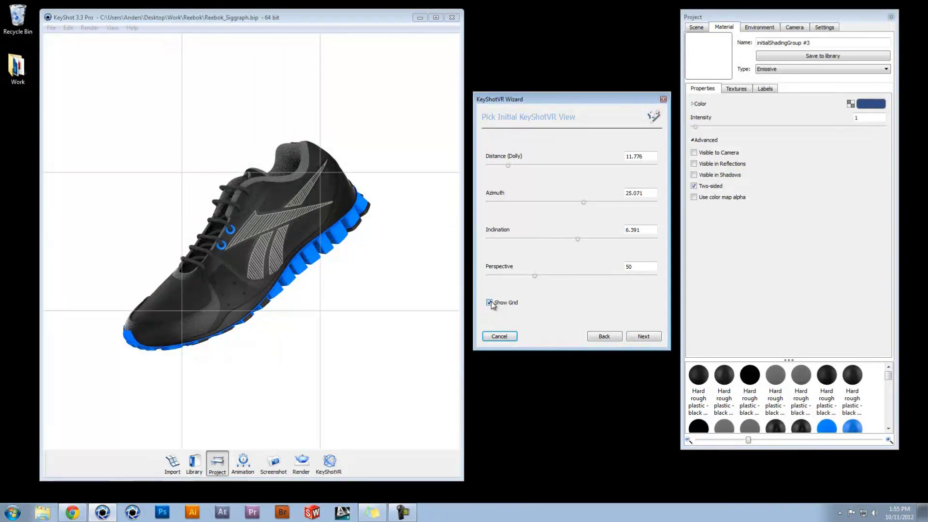
pyautogui.click(641, 337)
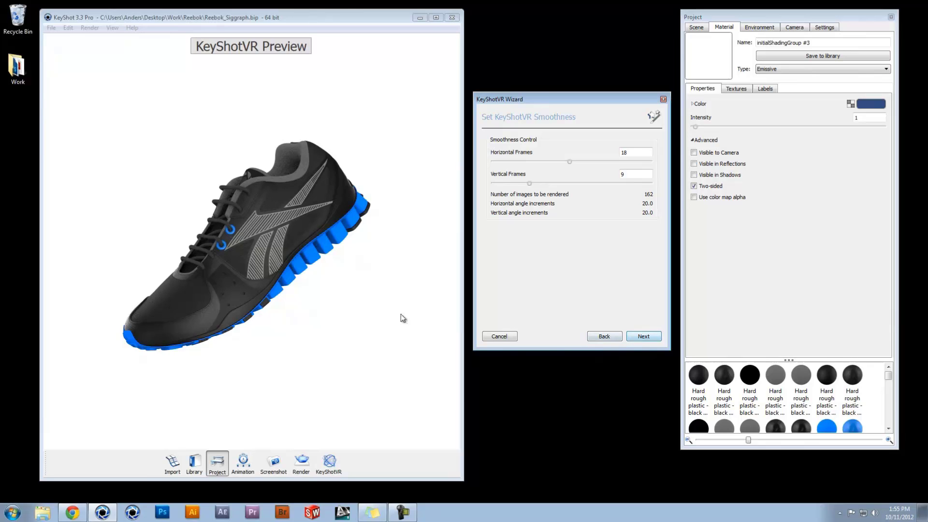
# Set smoothness to 36 horizontal and 17 vertical frames, giving 612 images
pyautogui.moveTo(400, 317); pyautogui.dragTo(267, 296)
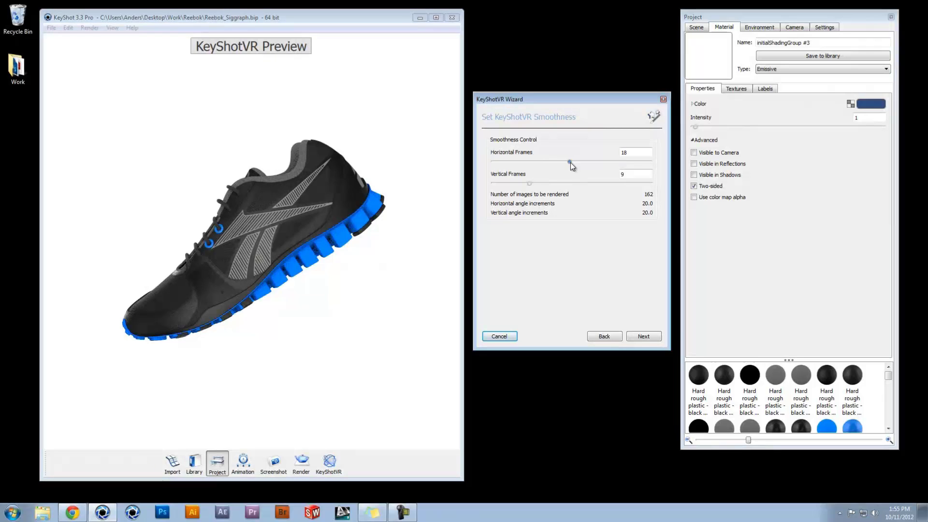
pyautogui.moveTo(570, 162); pyautogui.dragTo(653, 169)
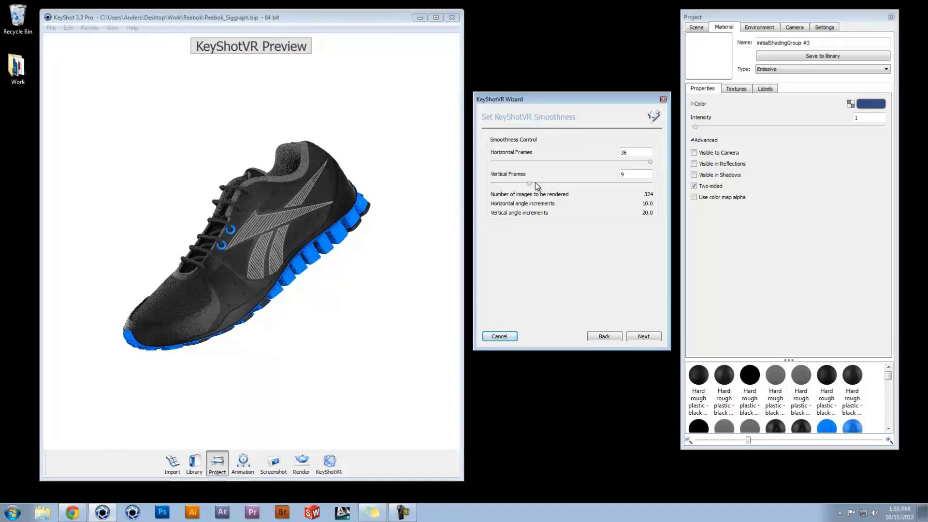
pyautogui.moveTo(532, 183); pyautogui.dragTo(566, 183)
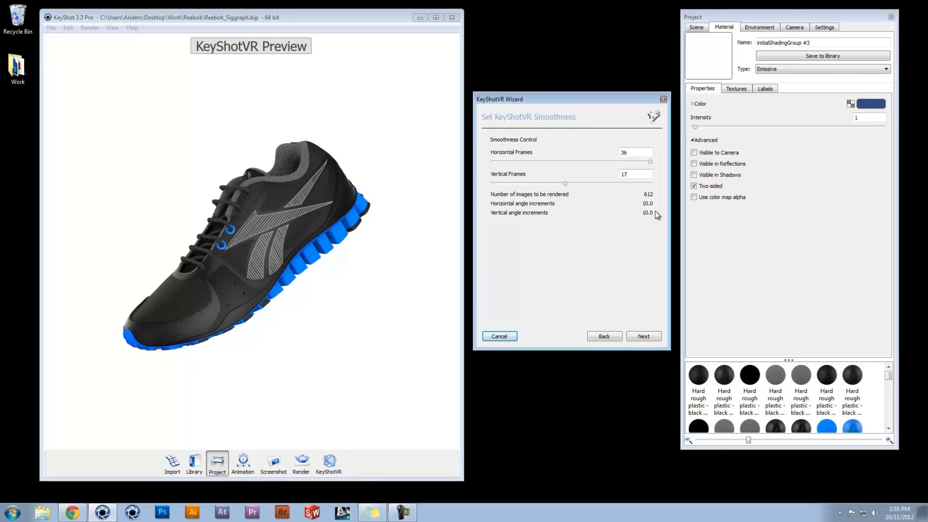
pyautogui.click(650, 336)
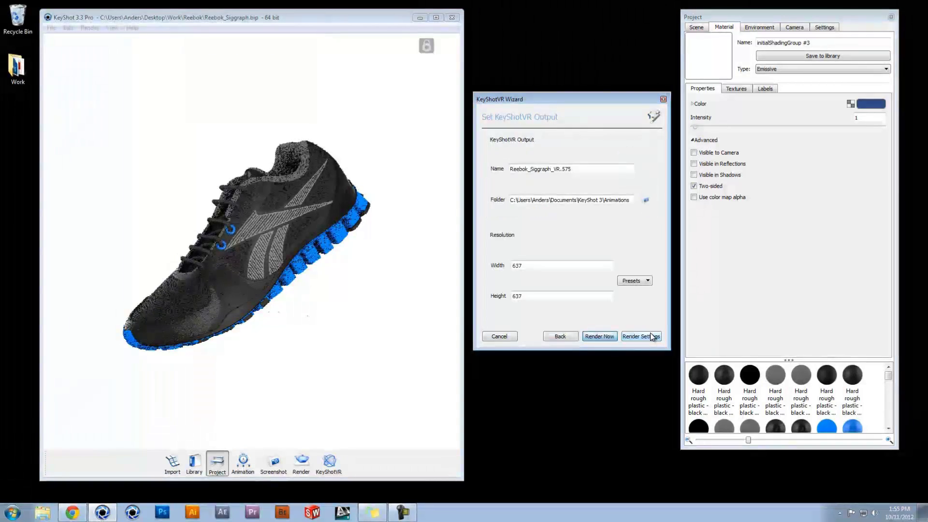
# Name the VR output 'Reebok' and set its output folder to the Desktop
pyautogui.tripleClick(590, 168)
pyautogui.press('BackSpace')
pyautogui.write('Reebok')
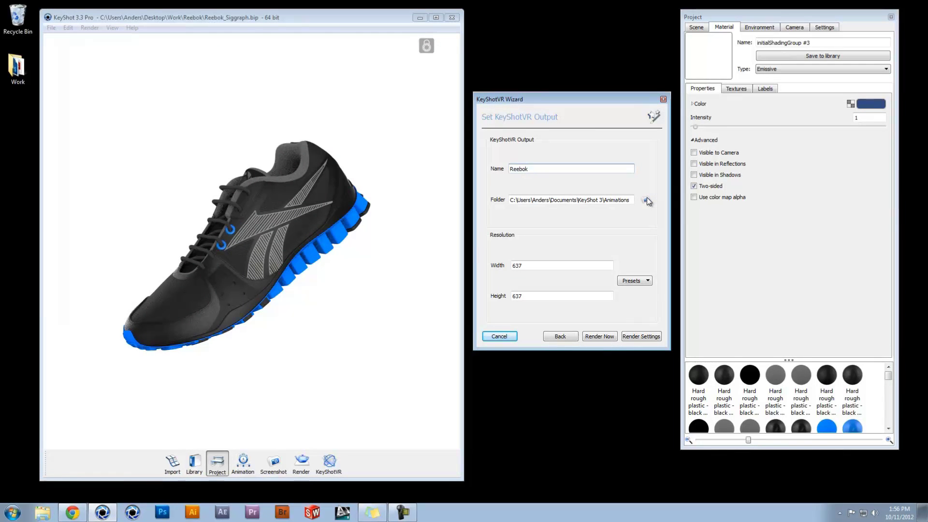
pyautogui.click(646, 199)
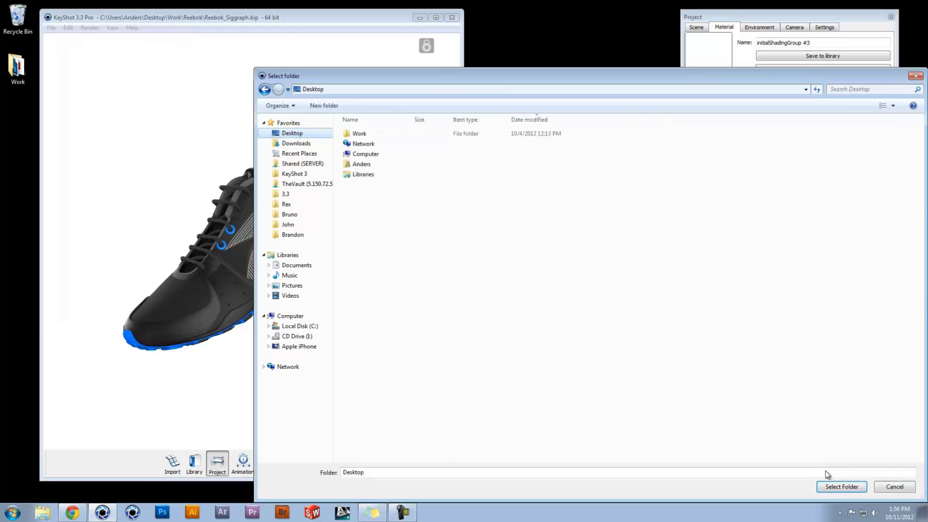
pyautogui.click(838, 486)
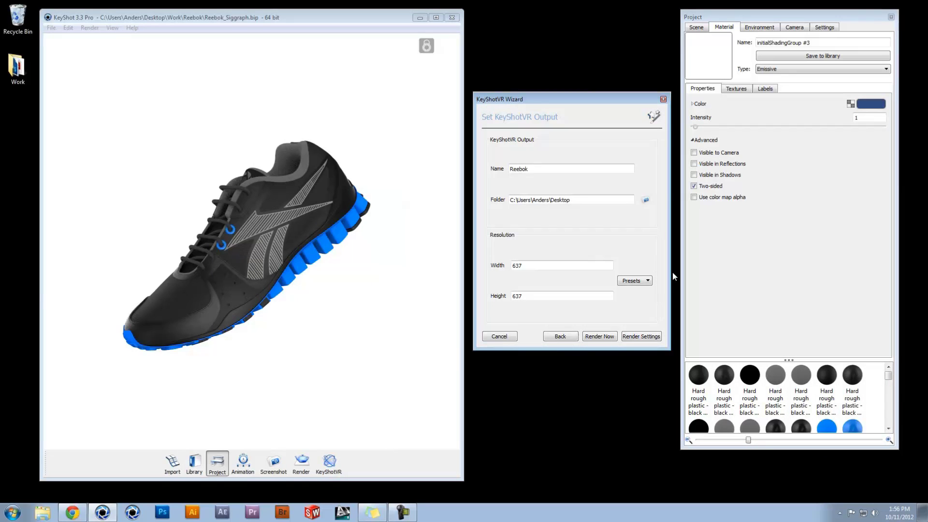
# Check the resolution presets, keeping the 637 × 637 resolution unchanged
pyautogui.click(826, 27)
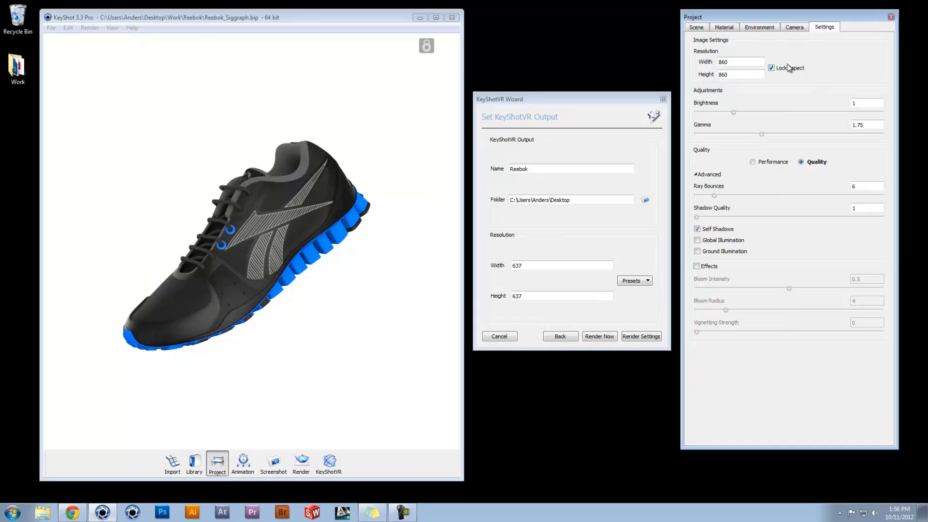
pyautogui.click(648, 280)
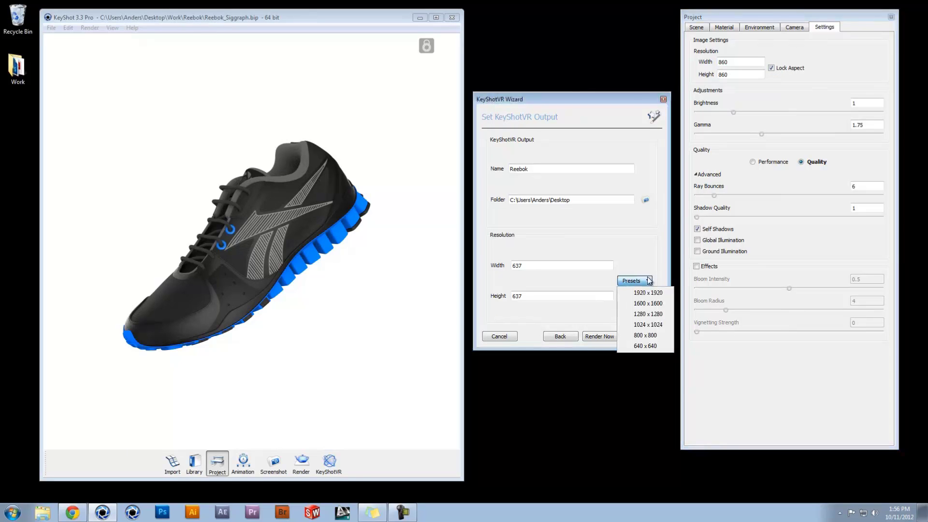
pyautogui.click(610, 344)
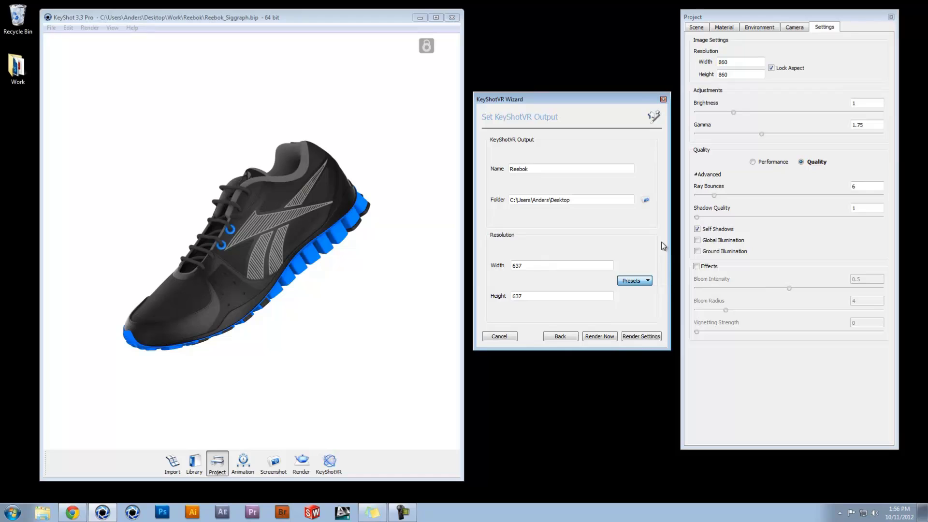